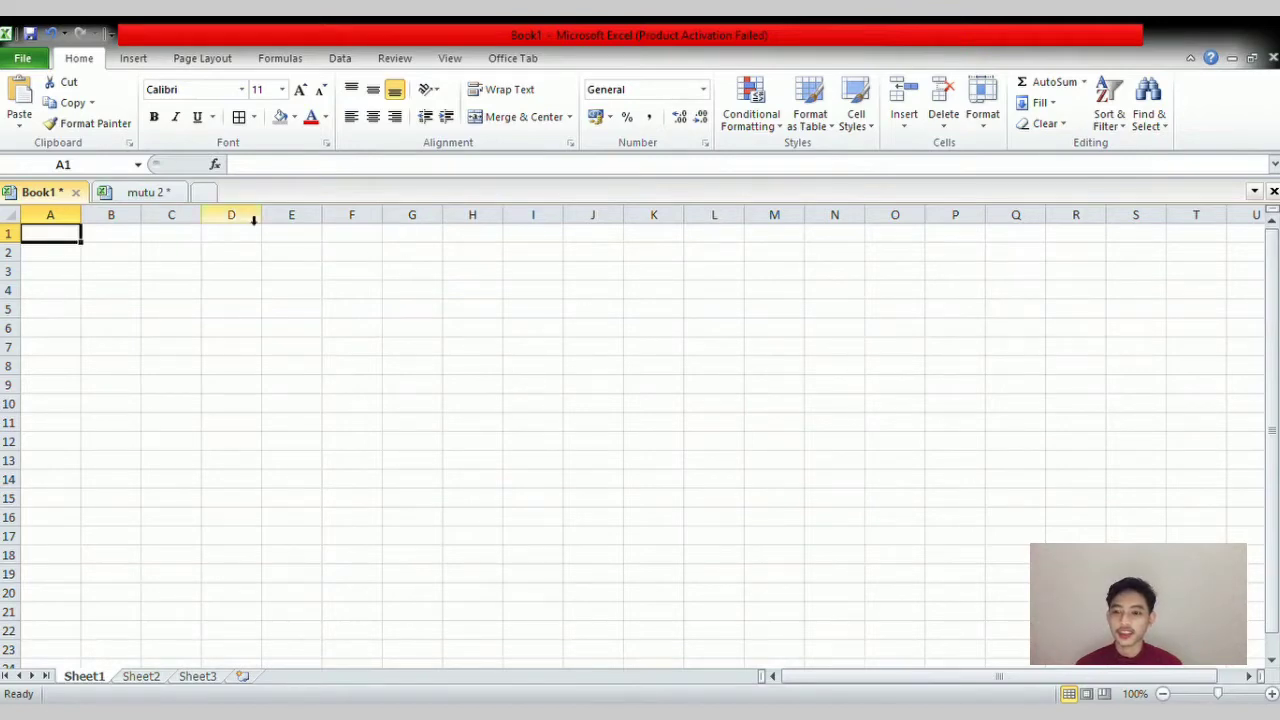
In the mutu 2 workbook, insert a markers-only scatter chart from D5:E14 and place it beside the table, clear of the data.
left_click(155, 192)
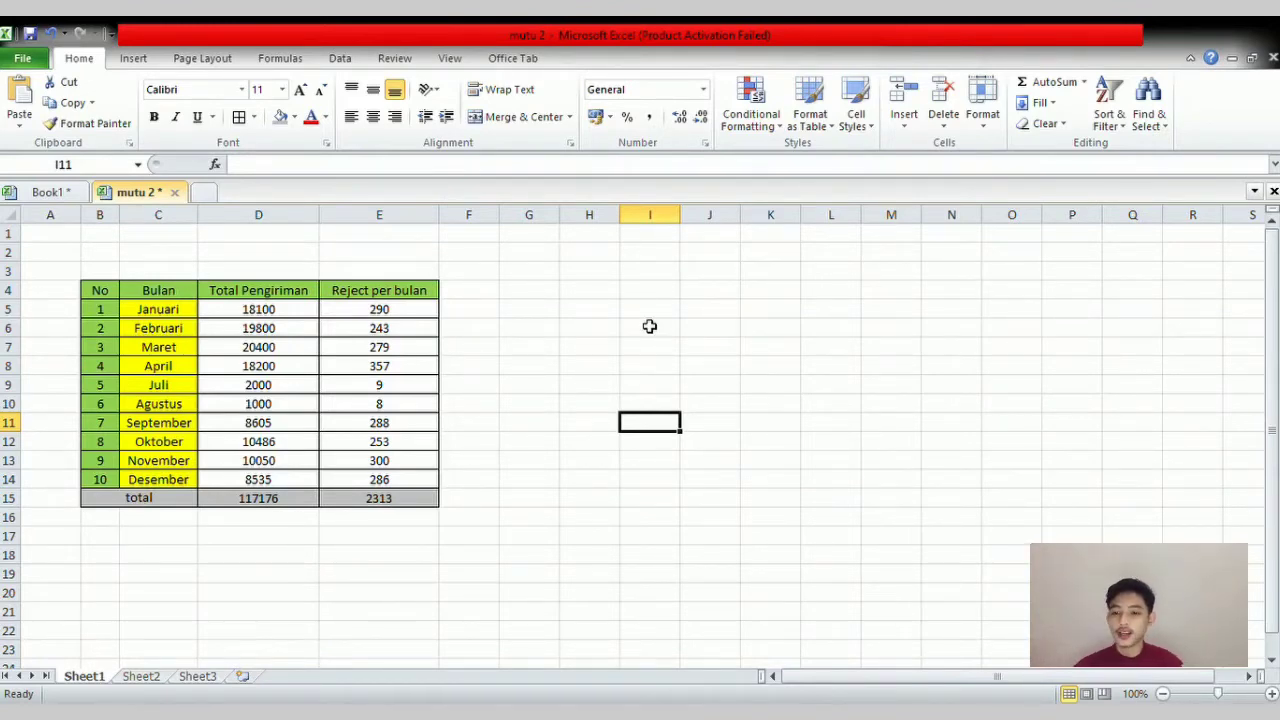
left_click(262, 310)
left_click_drag(274, 310, 378, 481)
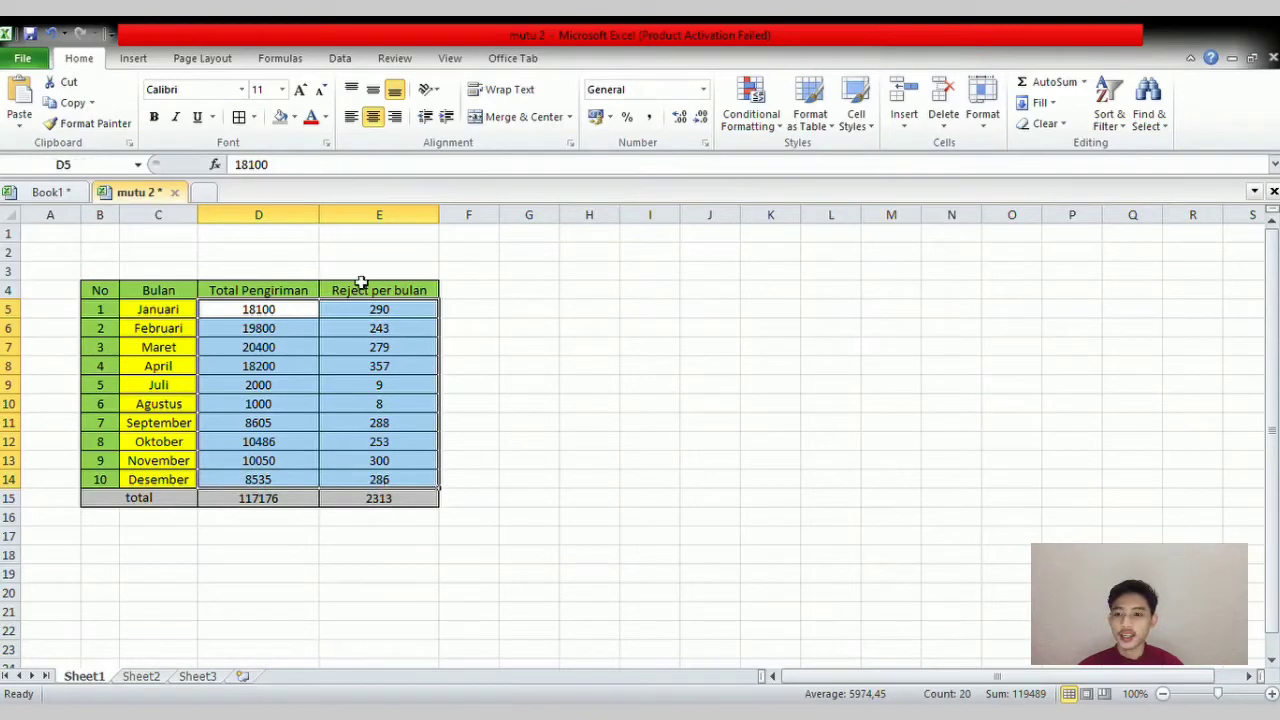
left_click(131, 62)
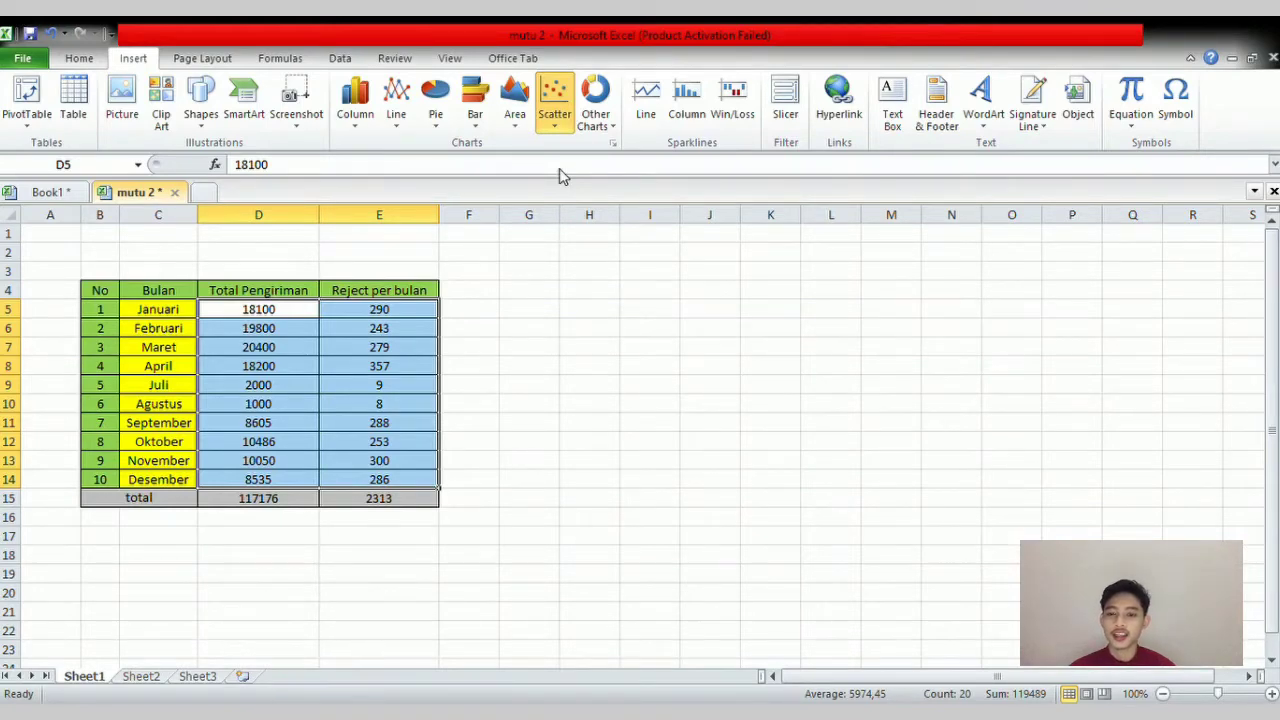
left_click(560, 176)
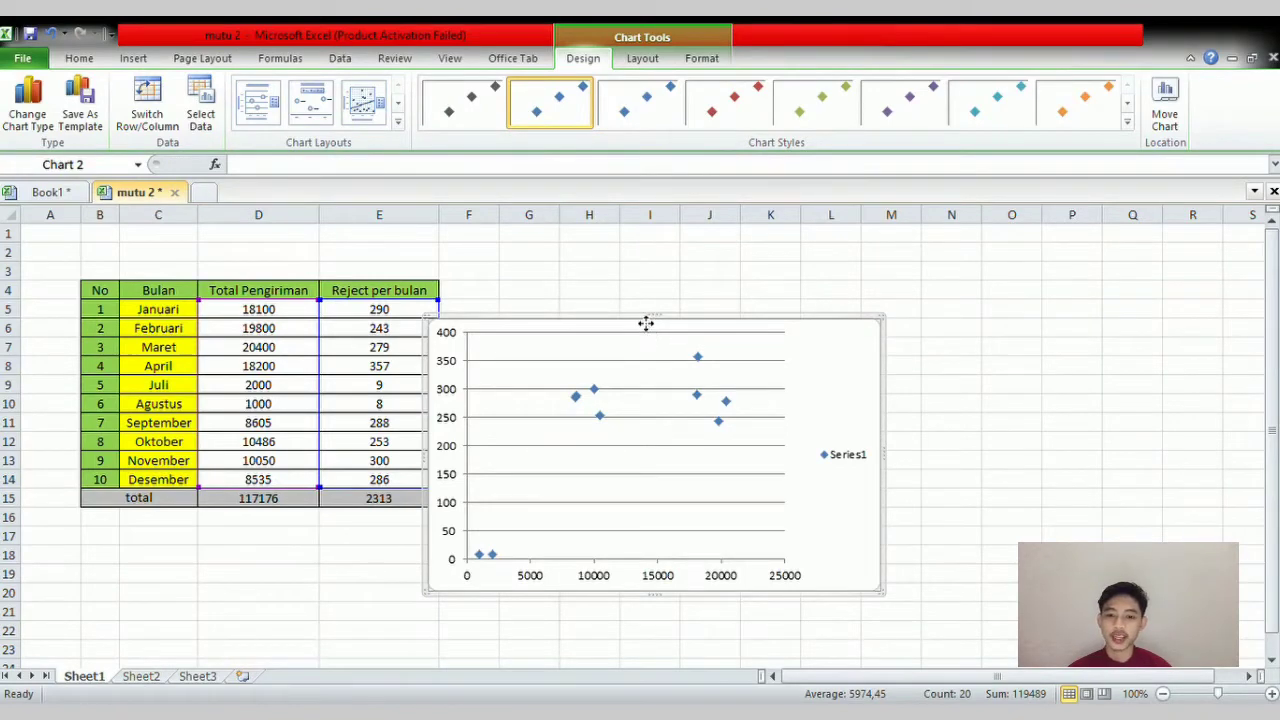
left_click_drag(721, 293, 722, 294)
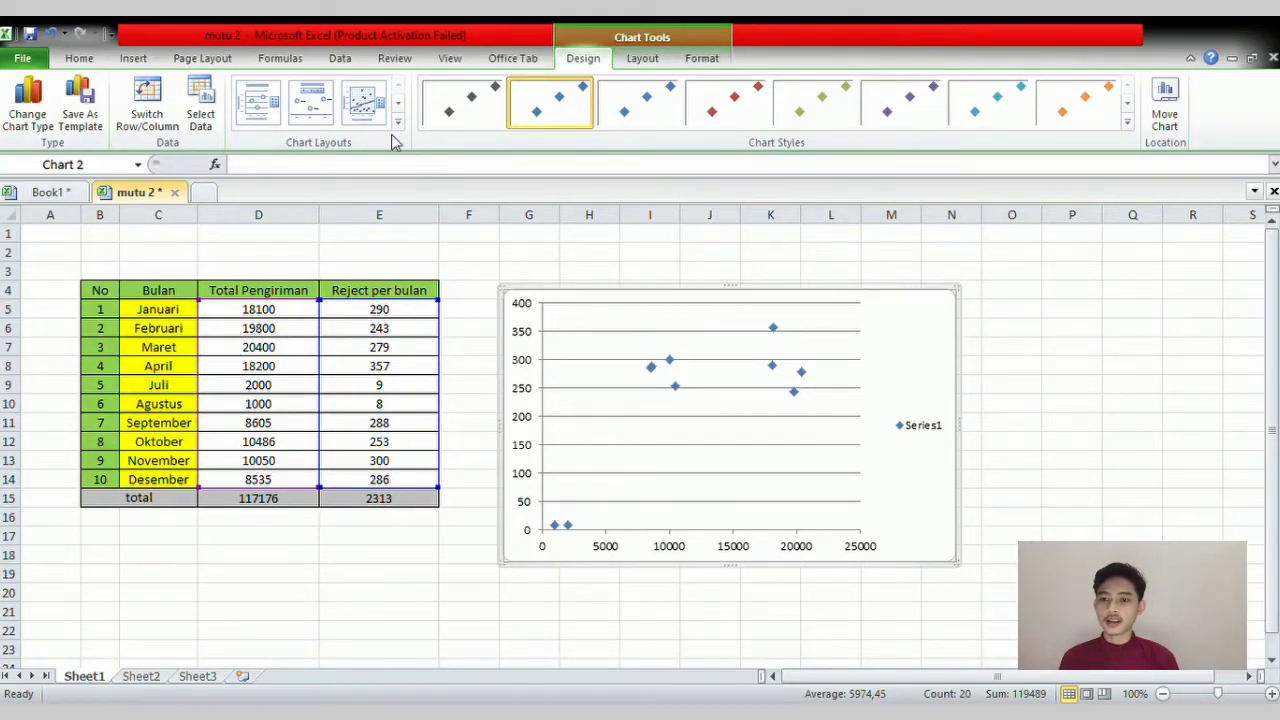
Apply the chart layout with a chart title and both axis titles, and delete the Series1 legend.
left_click(259, 101)
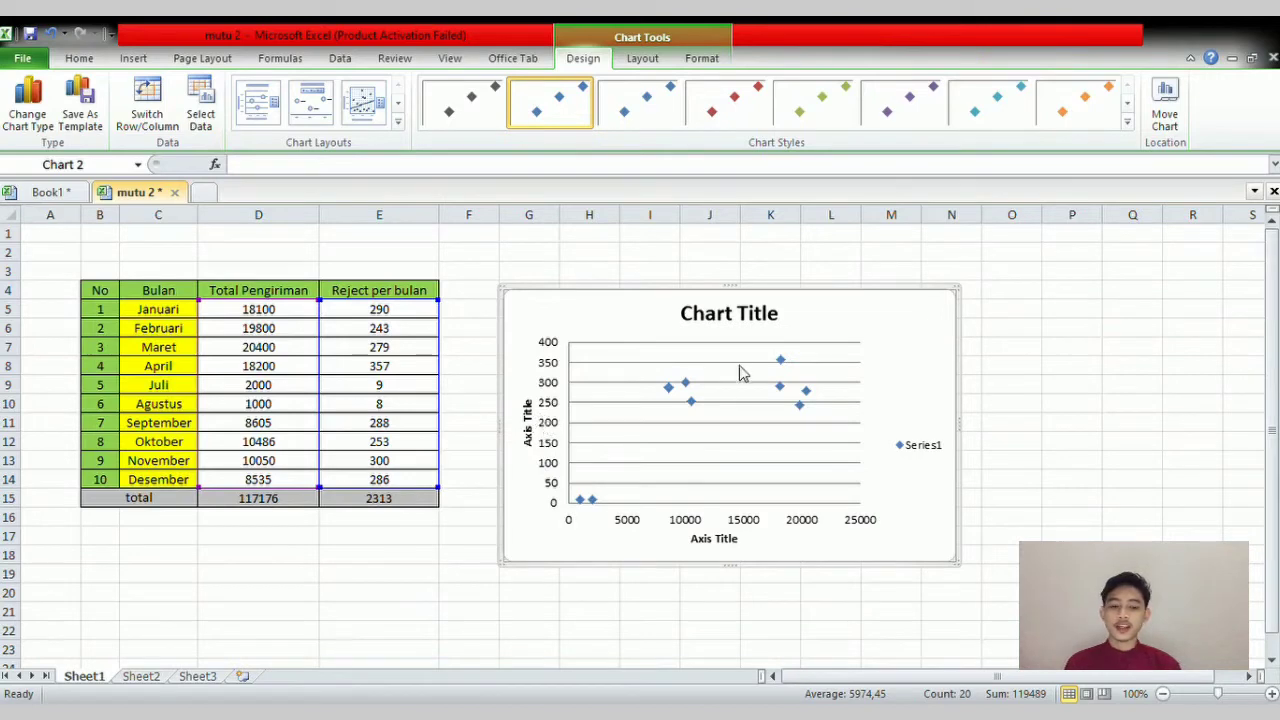
left_click(936, 444)
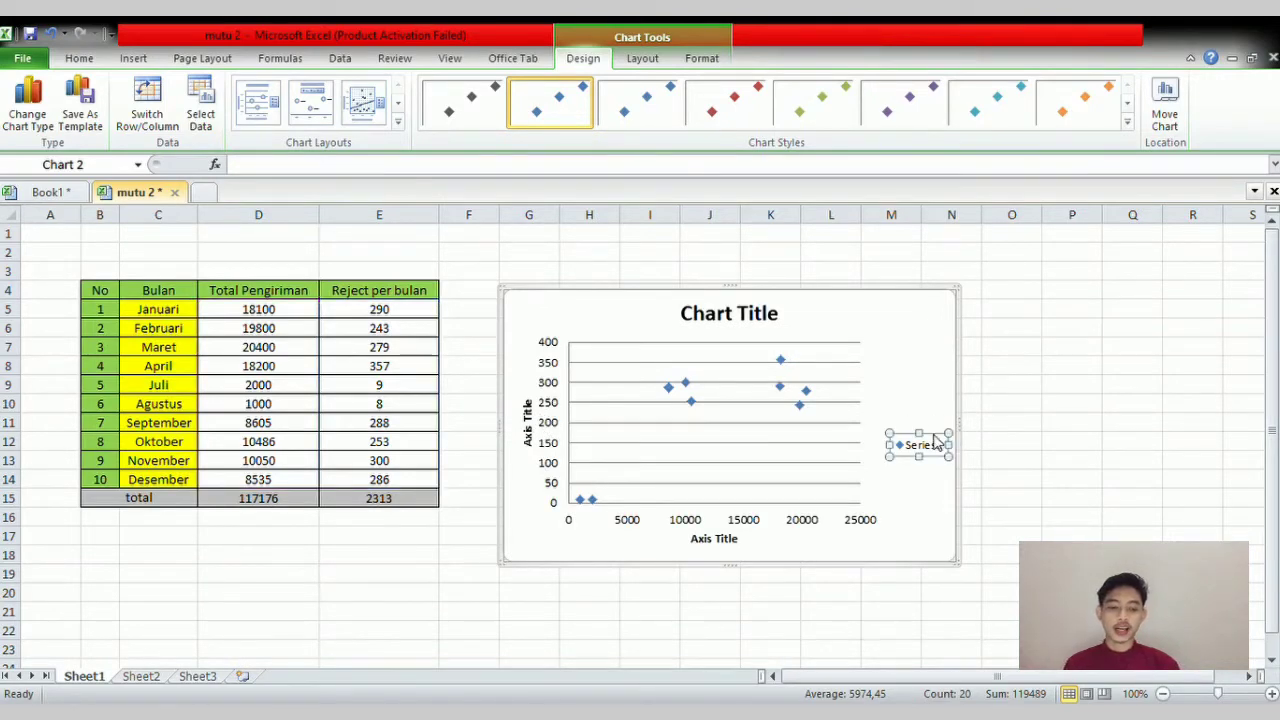
key("Delete")
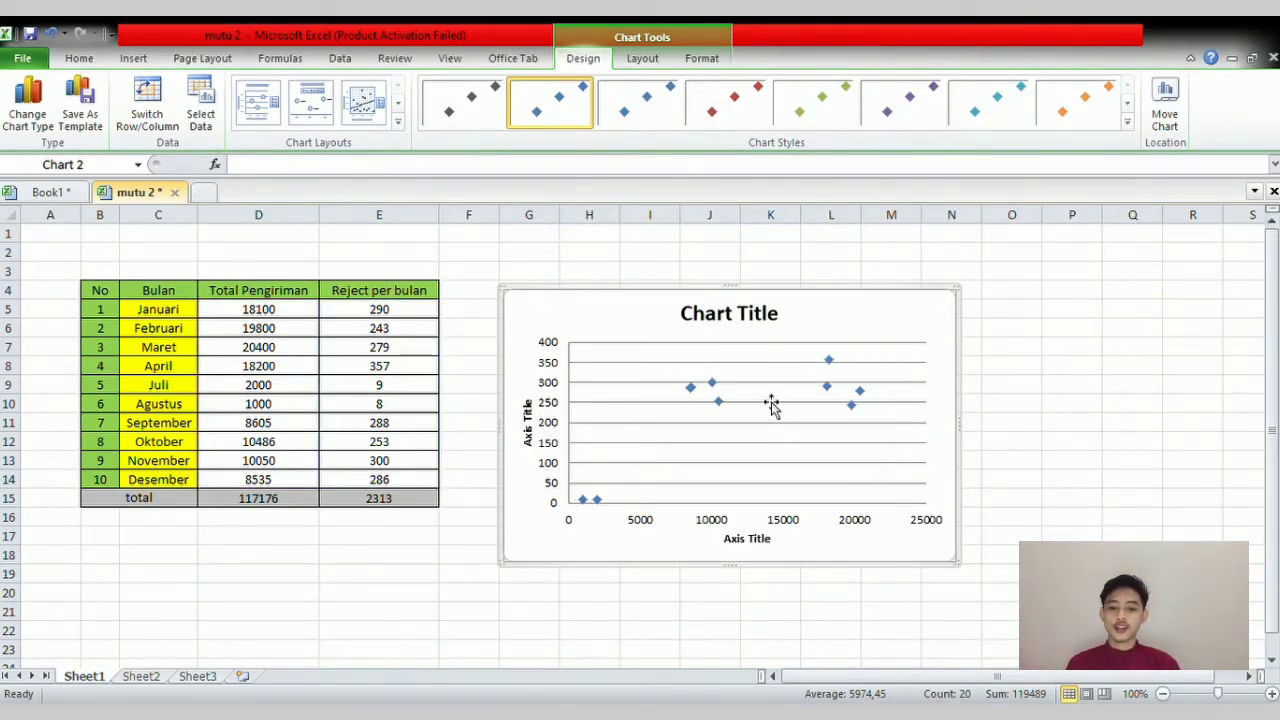
Change the horizontal axis title of the scatter chart to "Total pengiriman".
left_click(763, 543)
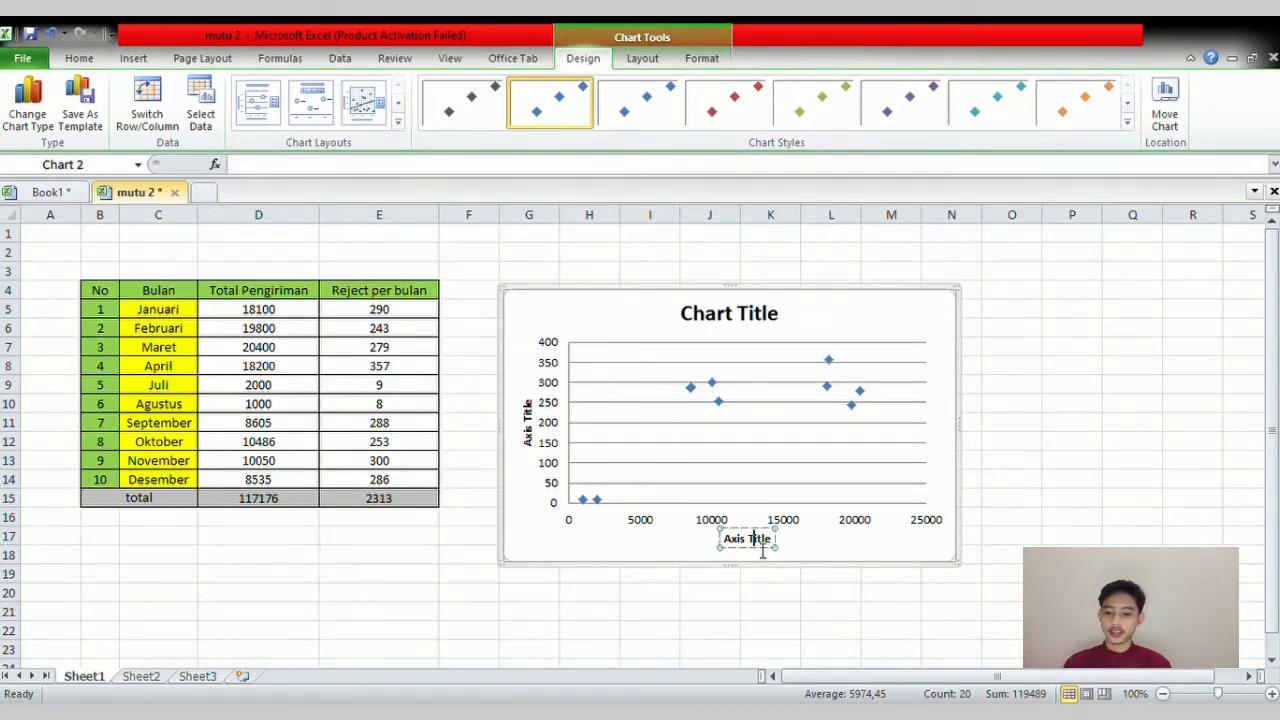
triple_click(756, 545)
type("T")
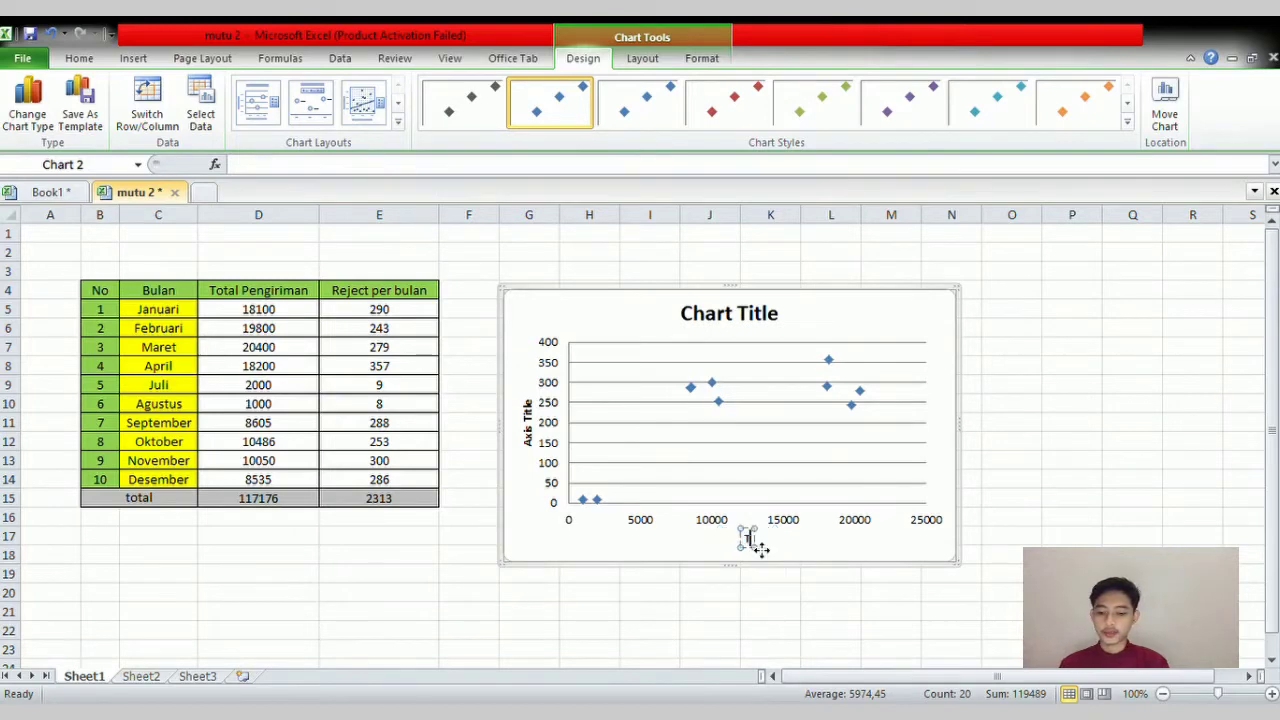
type("otal pengiriman")
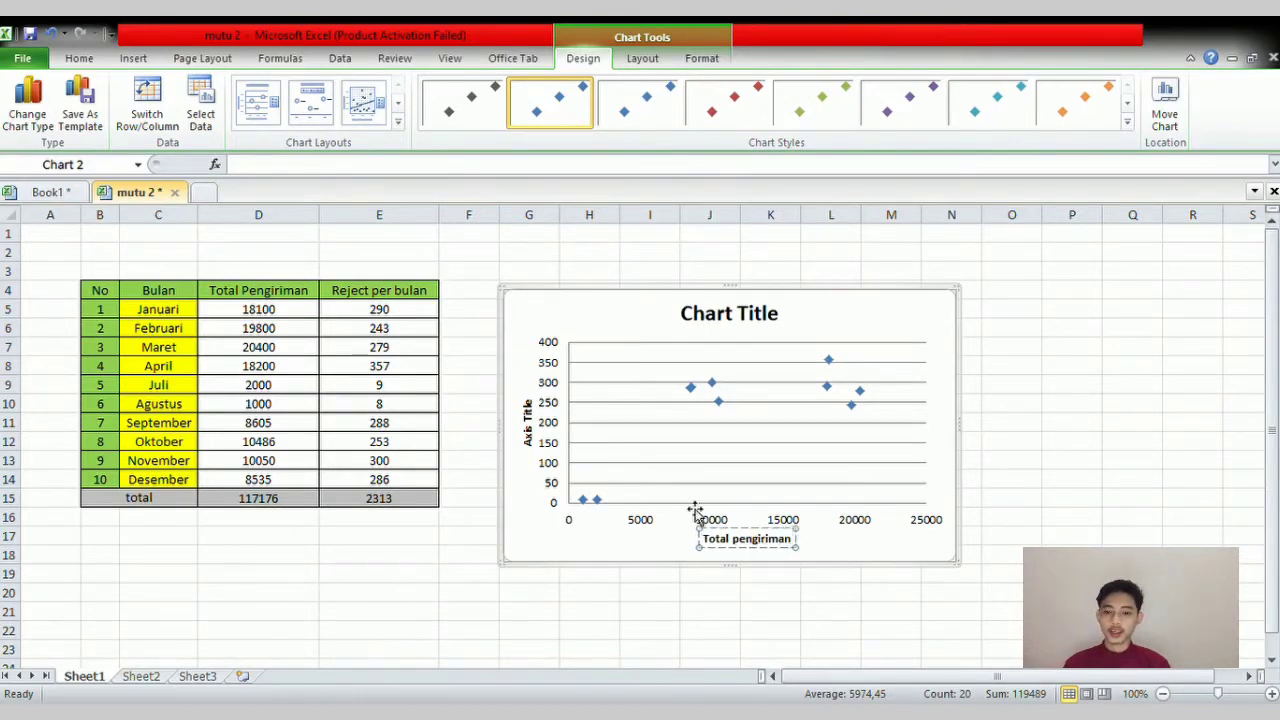
Change the vertical axis title of the scatter chart to "Reject per bulan".
left_click(534, 430)
left_click(534, 430)
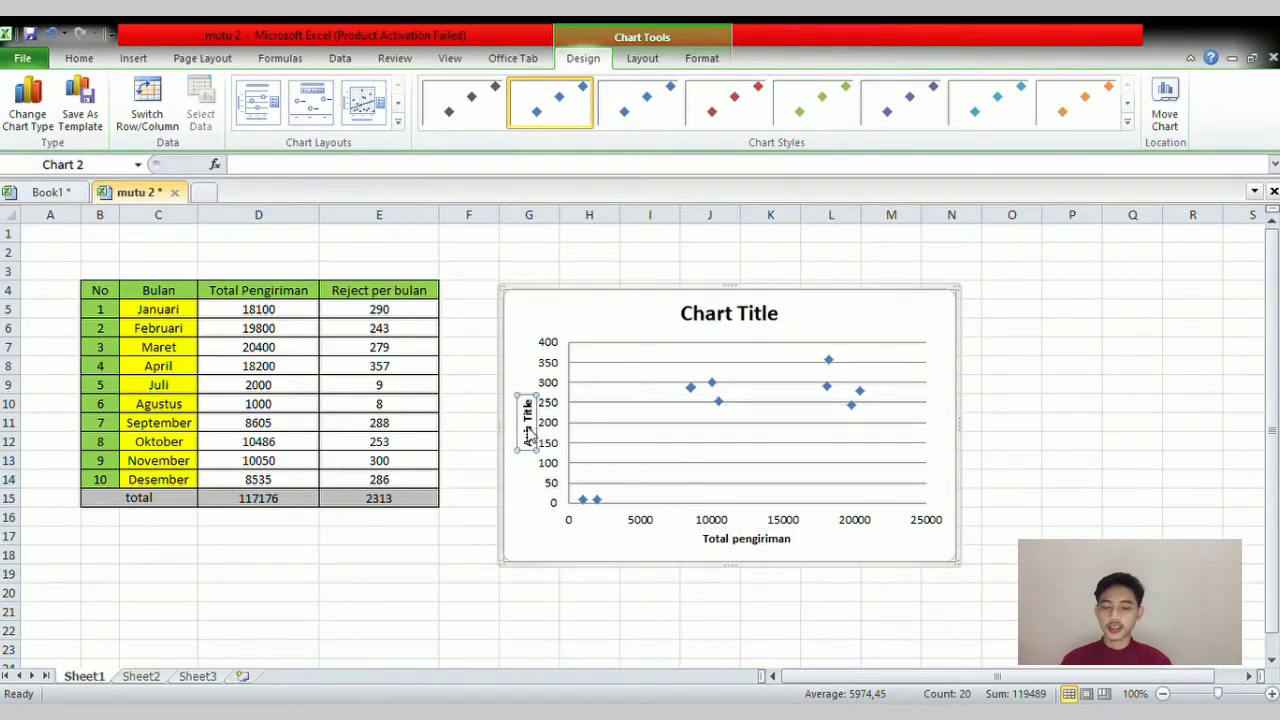
left_click(663, 335)
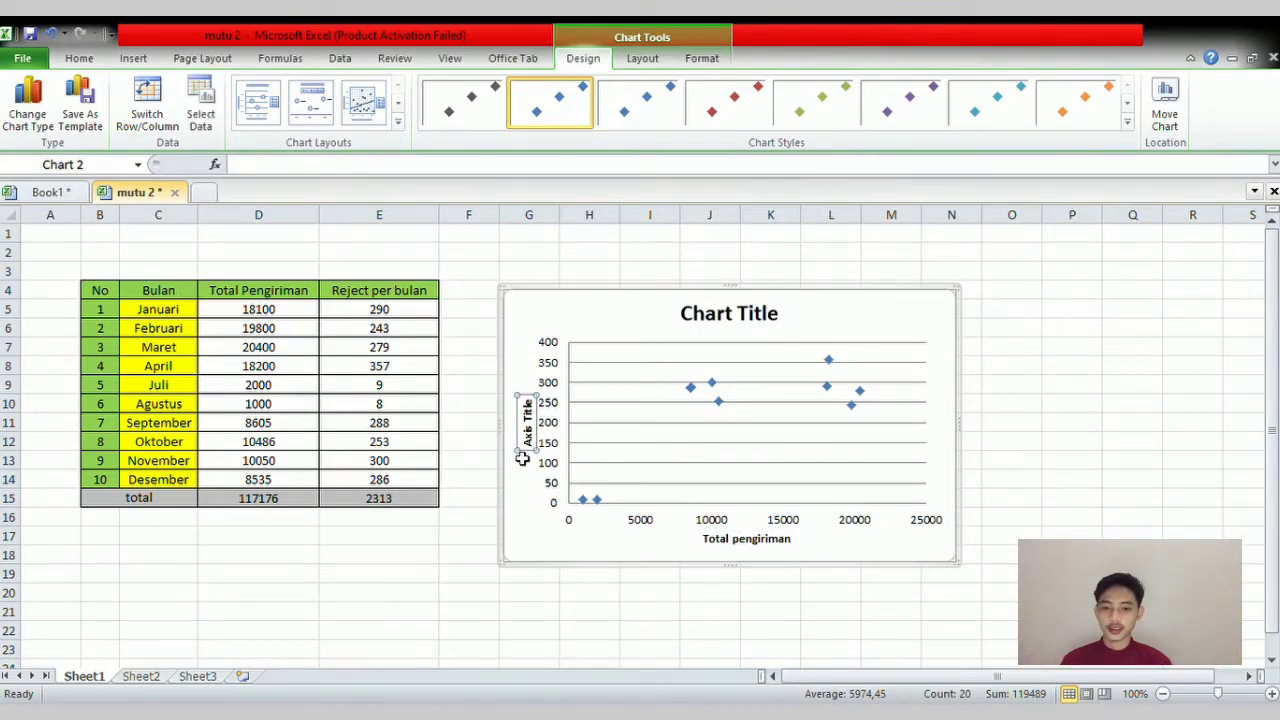
triple_click(534, 436)
type("Reject per bulan")
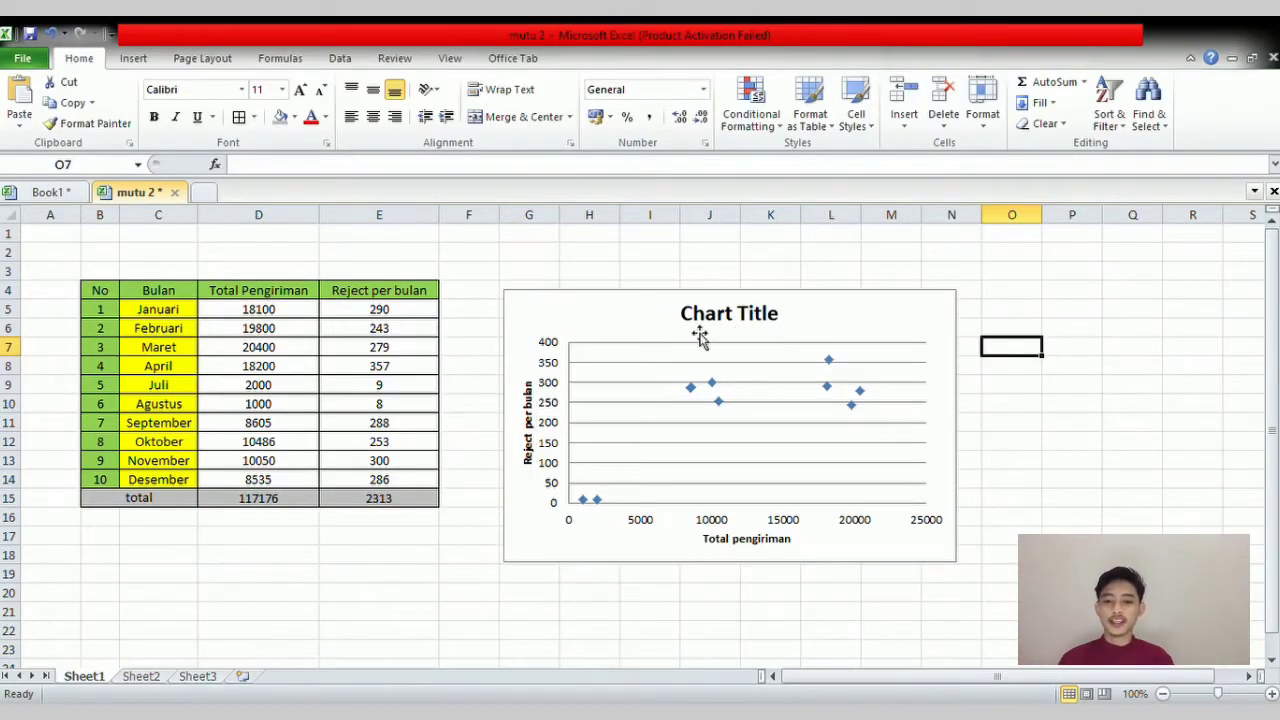
Replace the chart title with "Data Delivery Purchase Order dan data return konsumen bulan Januari sampai Desember 2020".
left_click(766, 320)
left_click(766, 320)
triple_click(760, 318)
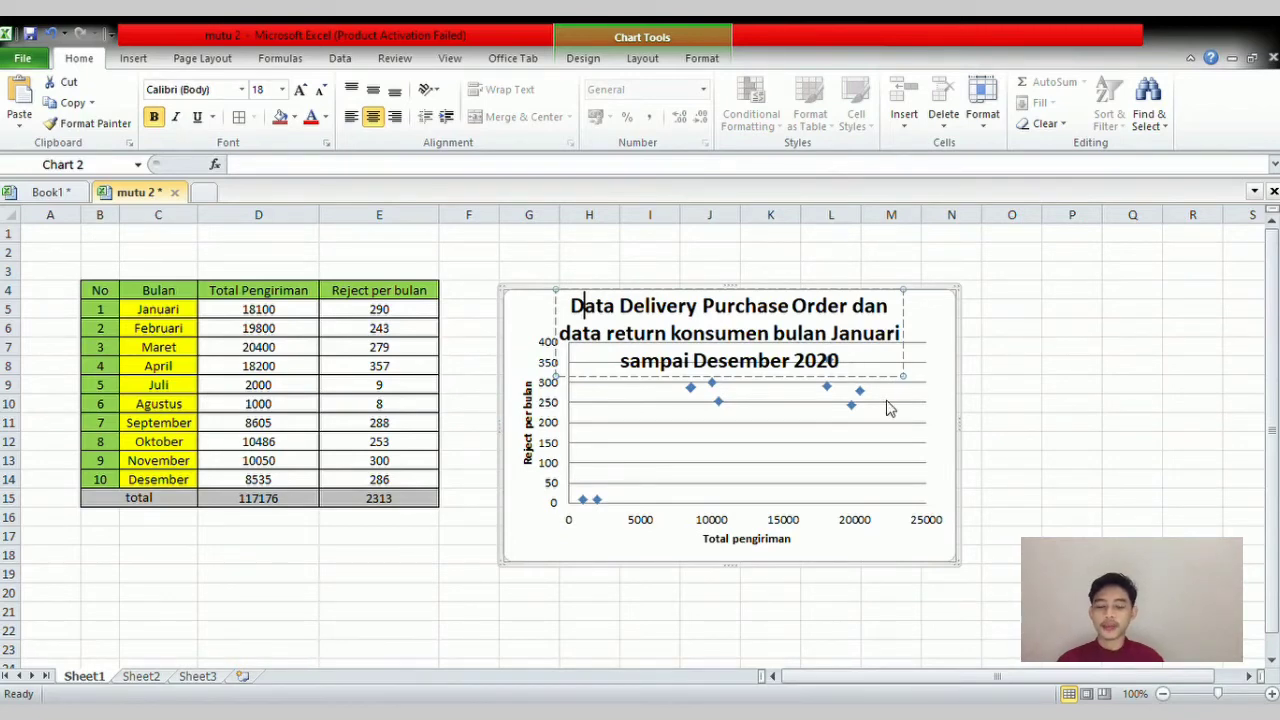
Set the font size of the whole chart title to 12.
left_click(880, 370)
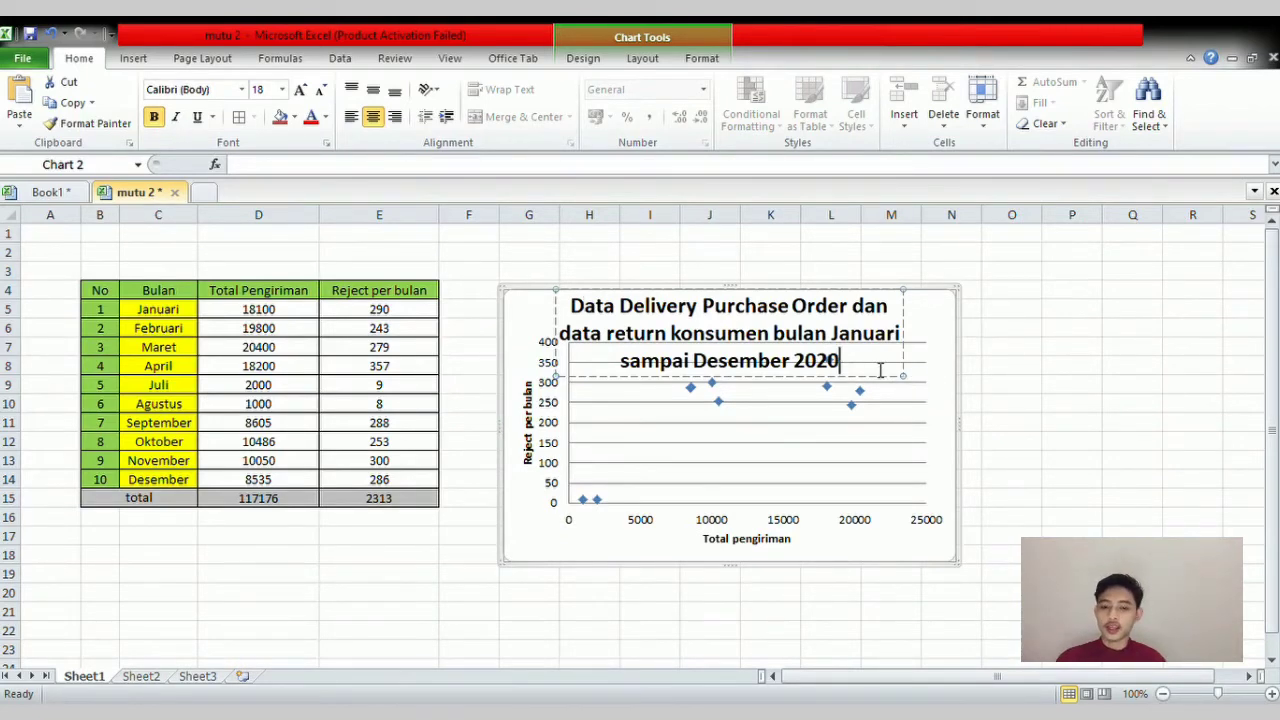
key("ctrl+a")
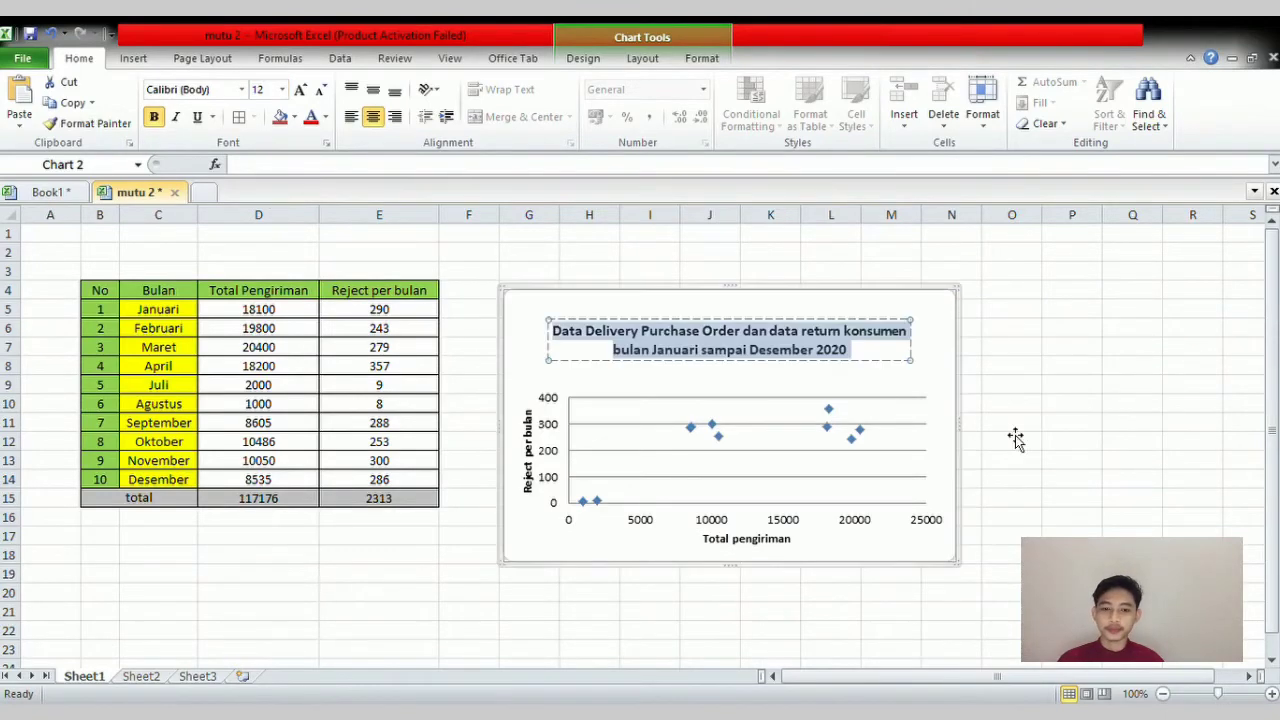
left_click(1086, 410)
left_click(1001, 408)
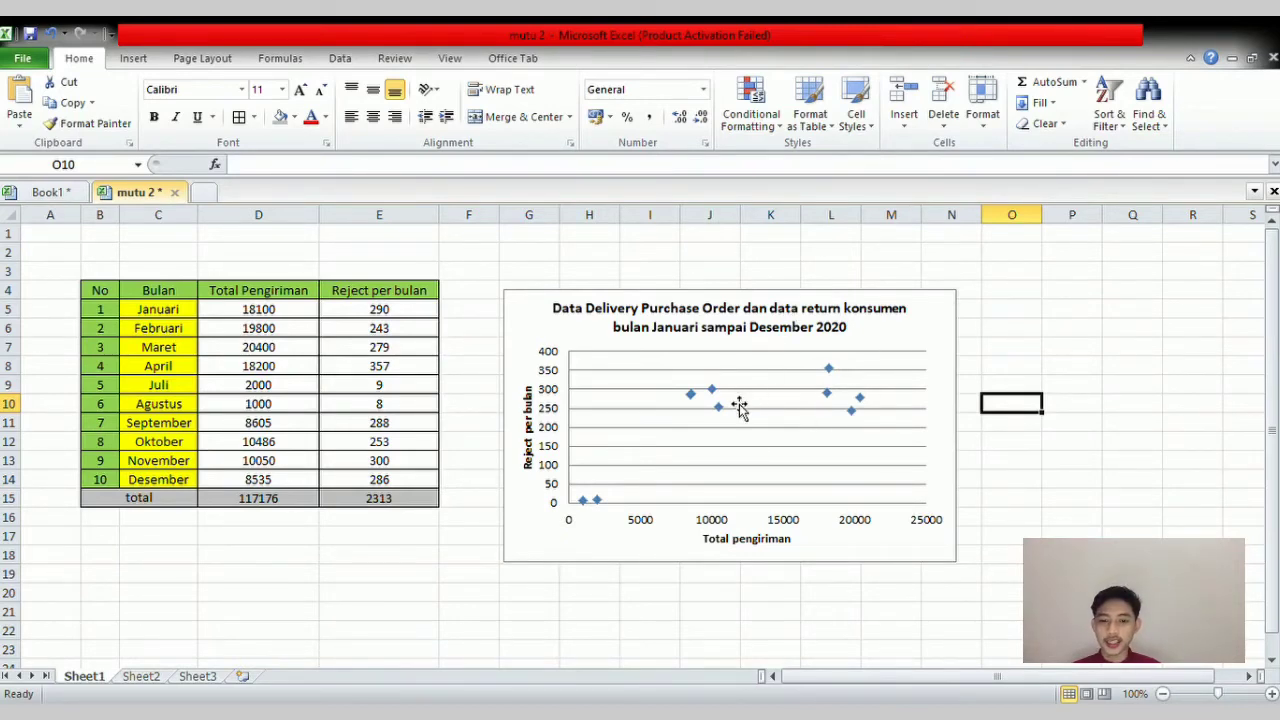
Add a linear trendline to the data points, displaying its equation and R-squared value on the chart.
left_click(688, 398)
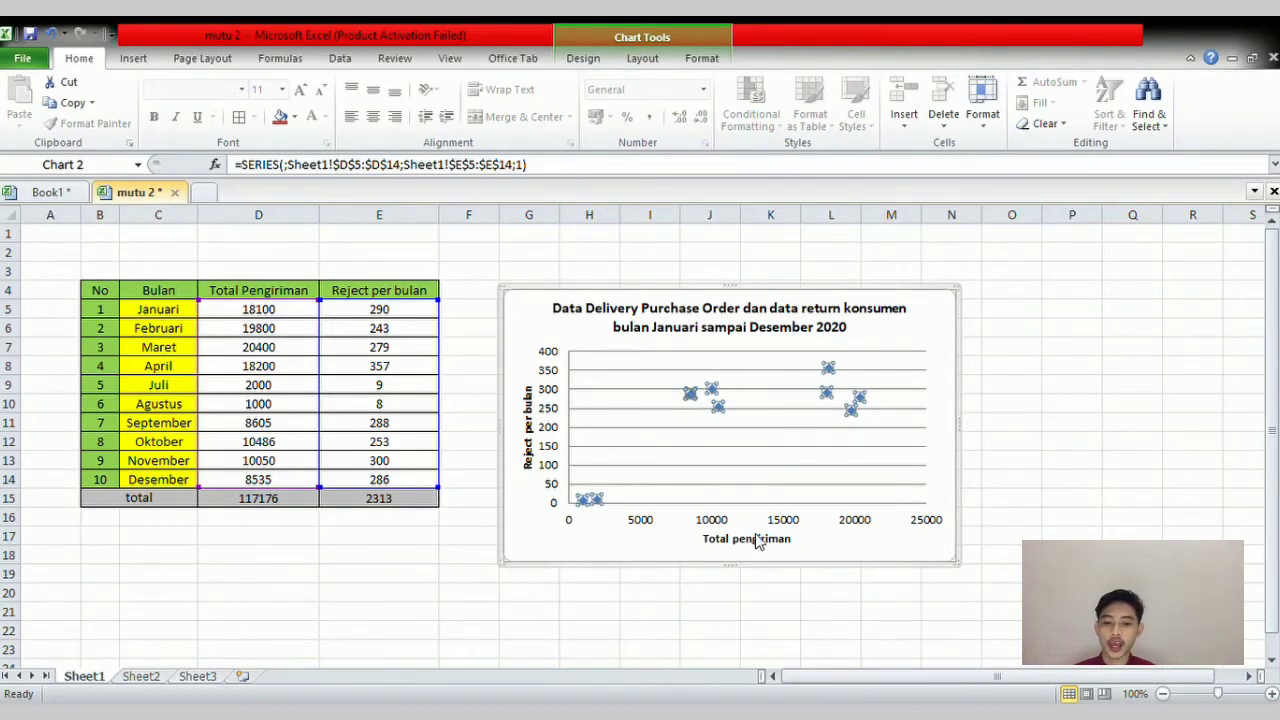
left_click(811, 546)
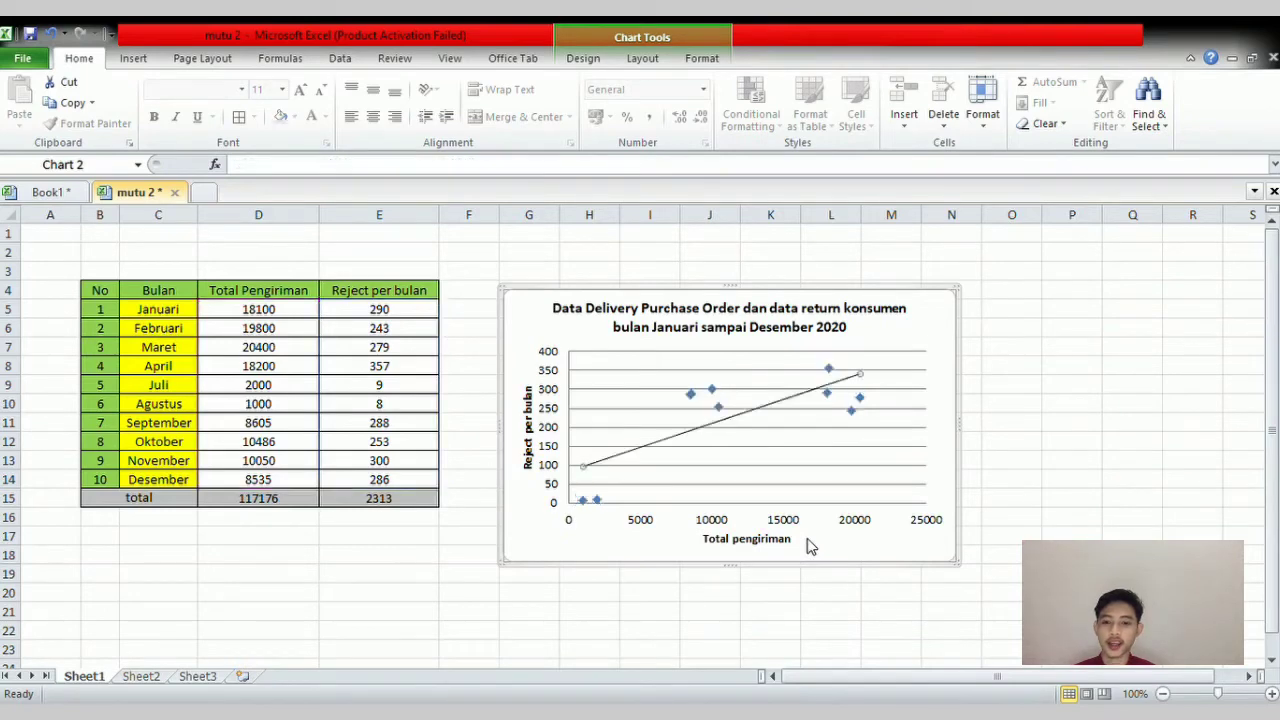
left_click(551, 569)
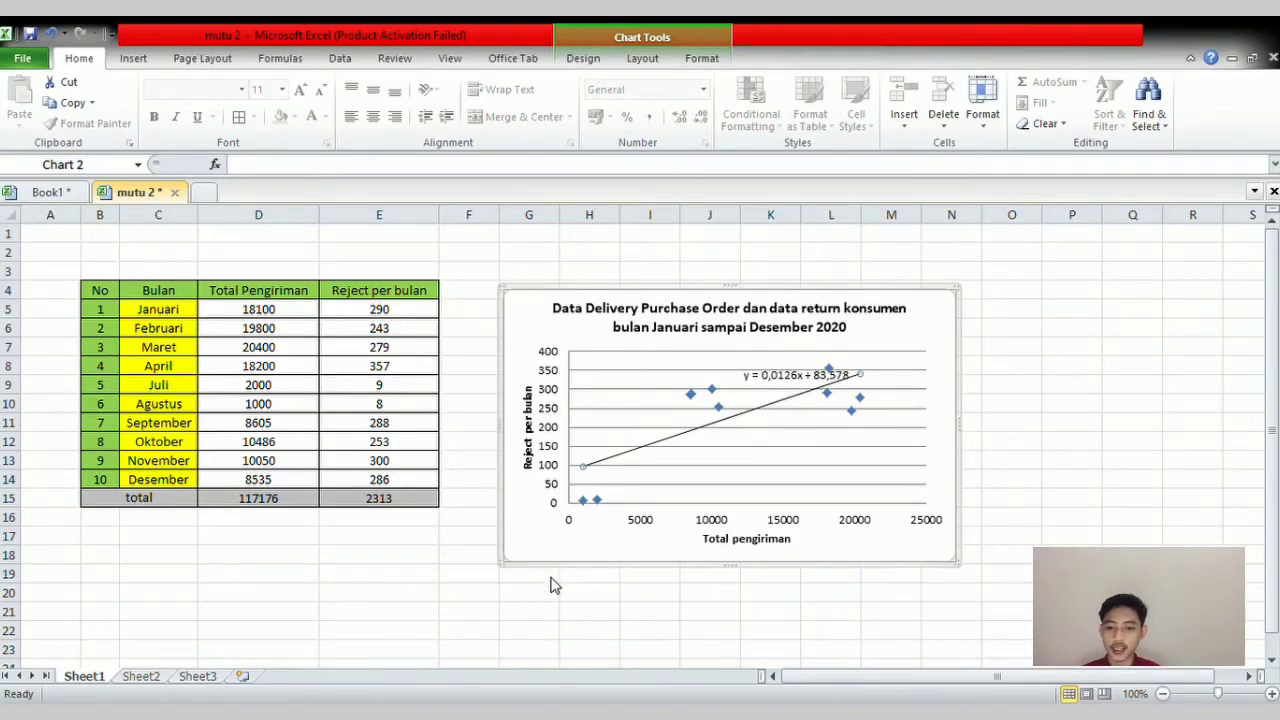
left_click(551, 591)
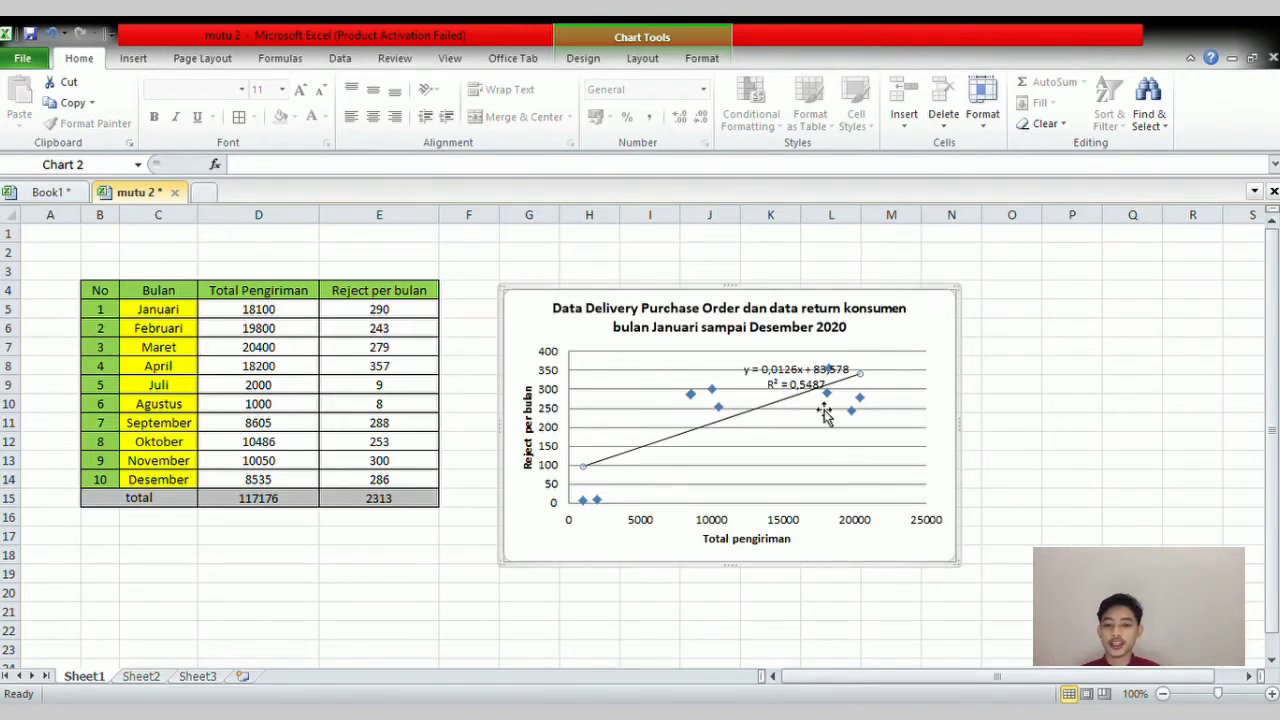
Move the trendline equation and R² label off the line to the plot's upper-right corner, just below the chart title.
left_click(802, 388)
left_click_drag(871, 360, 888, 359)
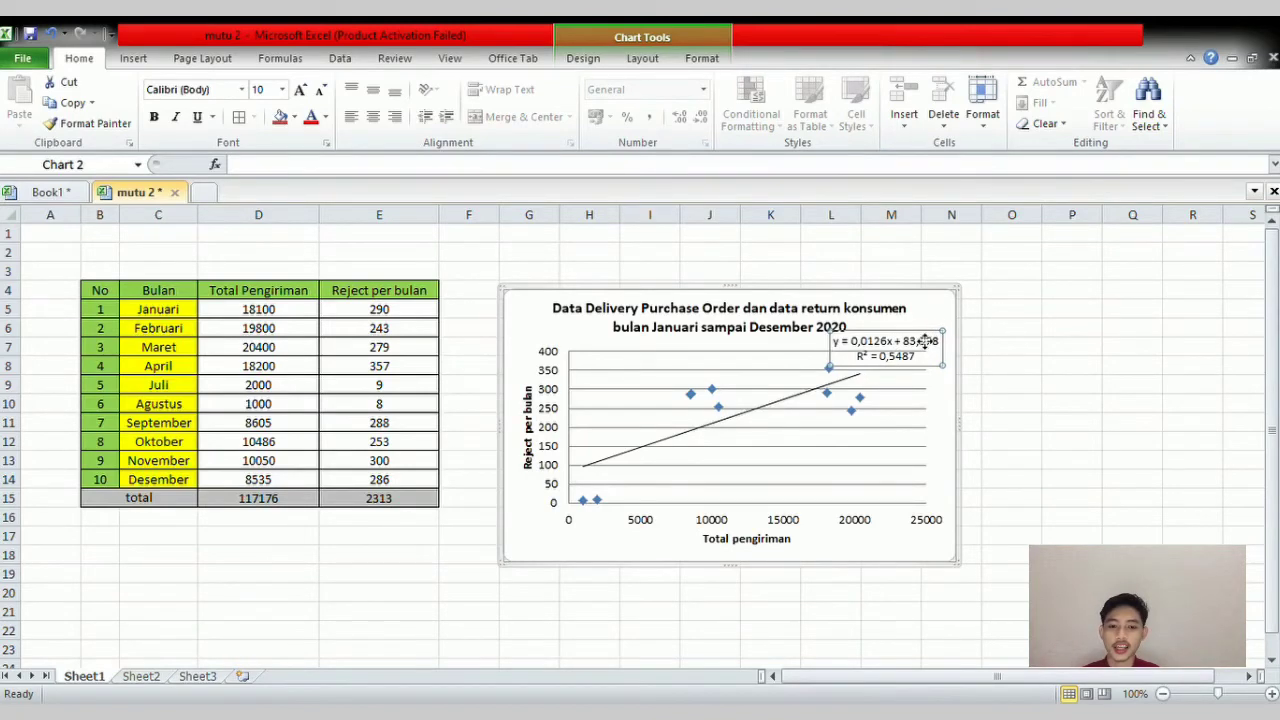
left_click_drag(925, 341, 929, 346)
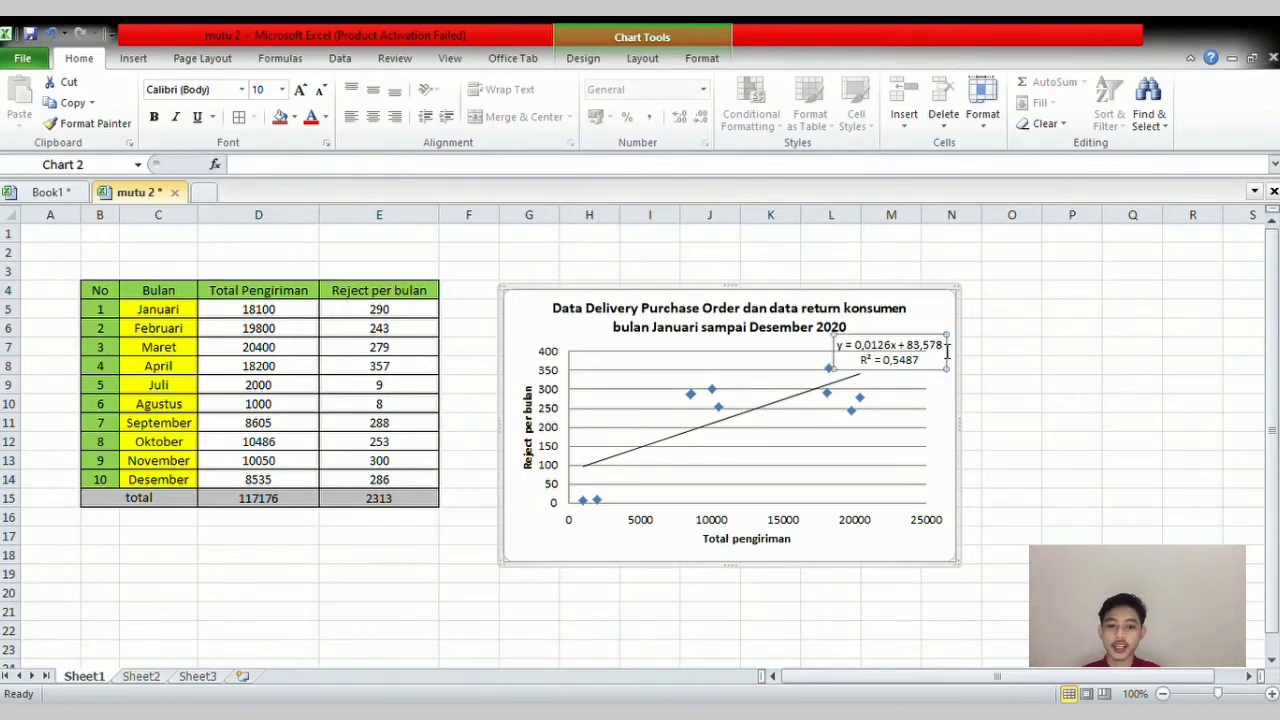